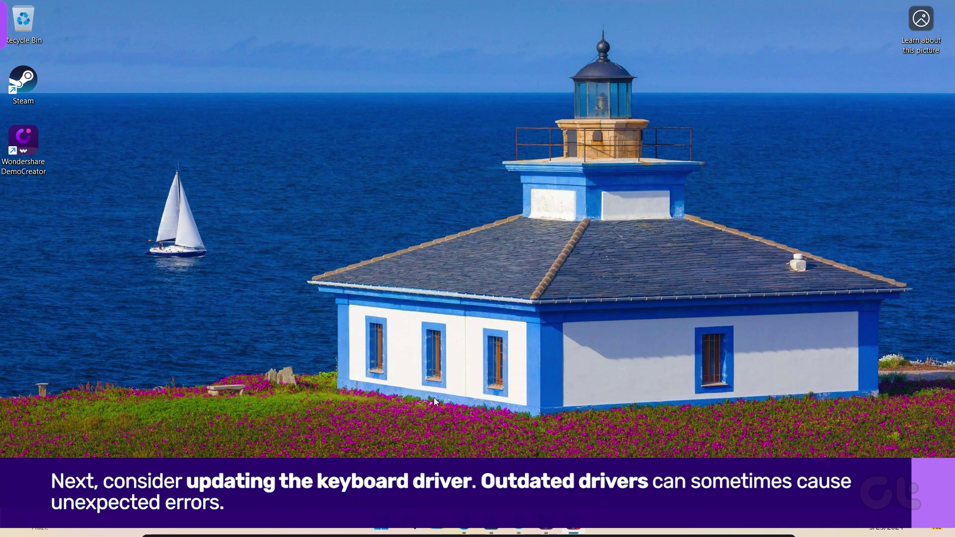
# - Open Device Manager and bring up the driver actions for the SteelSeries PS/2 Keyboard
pyautogui.rightClick(383, 526)
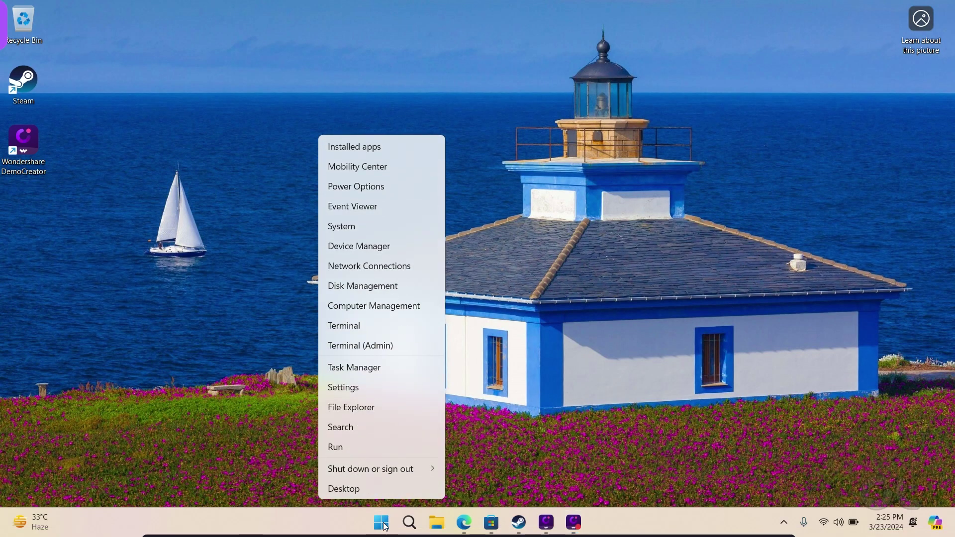
pyautogui.click(396, 253)
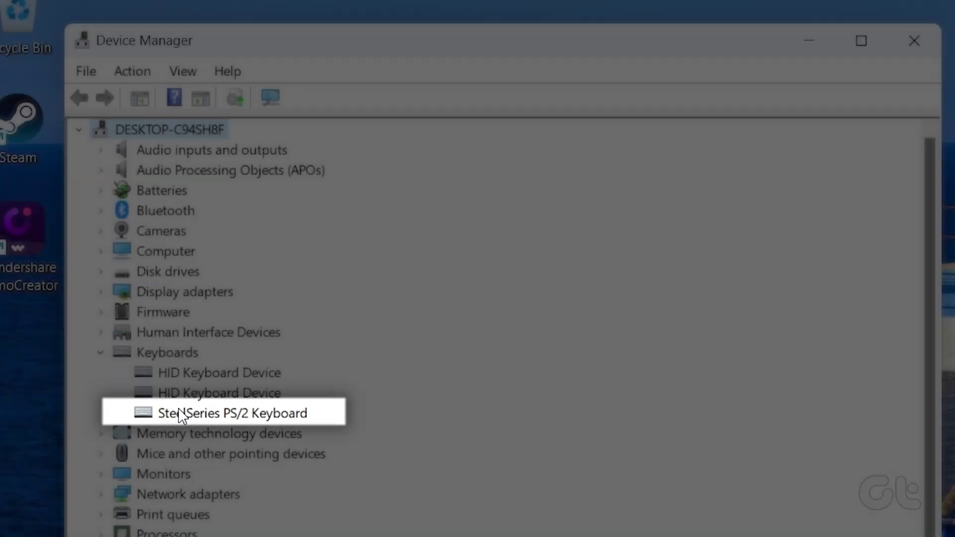
pyautogui.rightClick(181, 416)
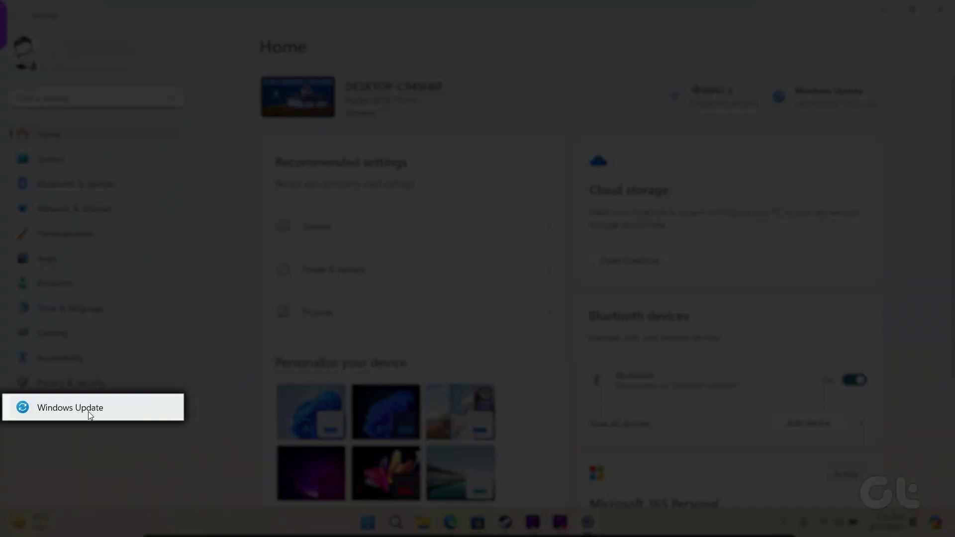
# - Go to Windows Update in the Settings sidebar to check for system updates
pyautogui.click(89, 411)
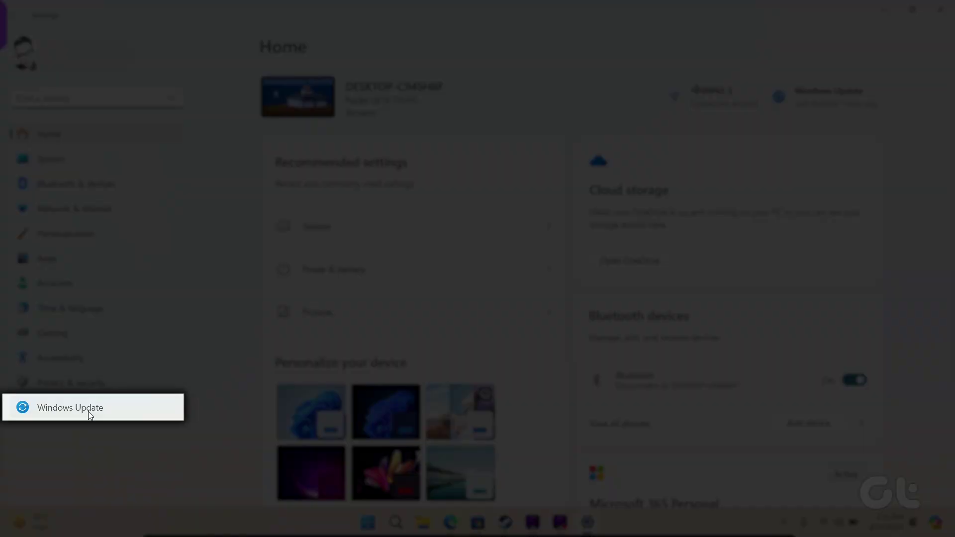